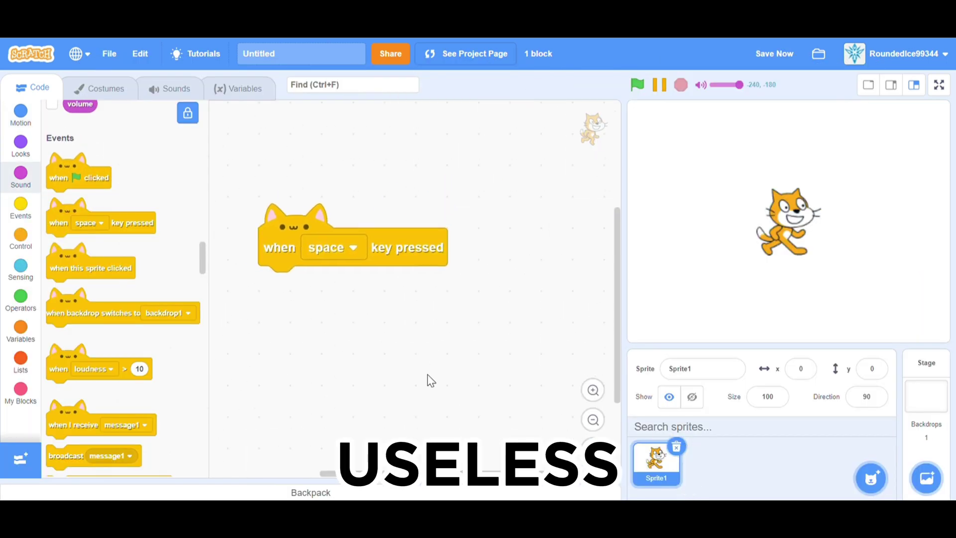
- Show the Sensing blocks and drag the space-key block off the workspace
left_click(590, 392)
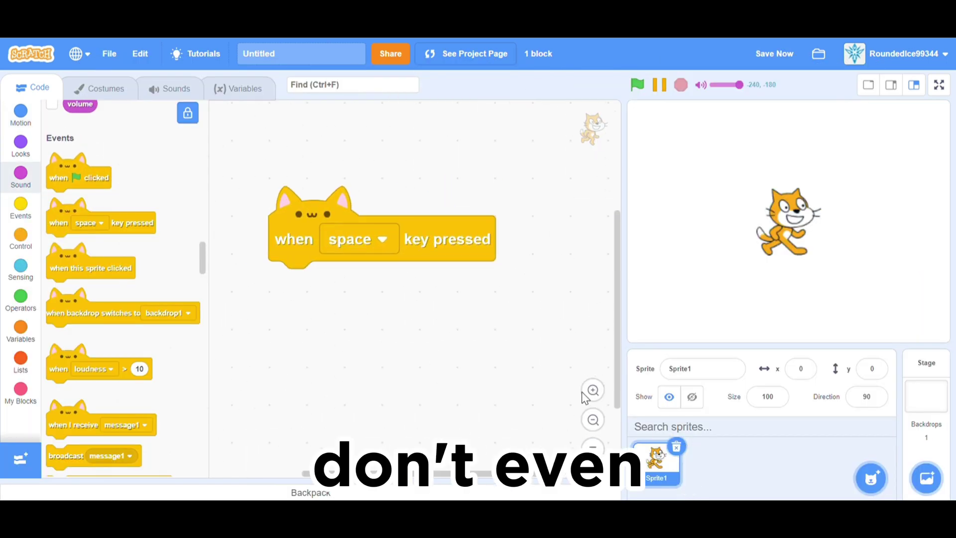
left_click(17, 266)
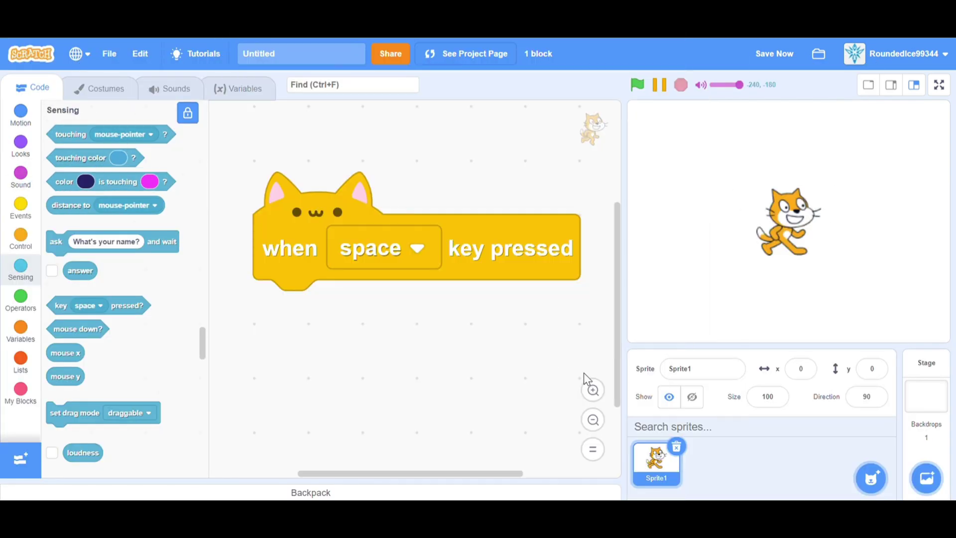
scroll(528, 333, "down", 2)
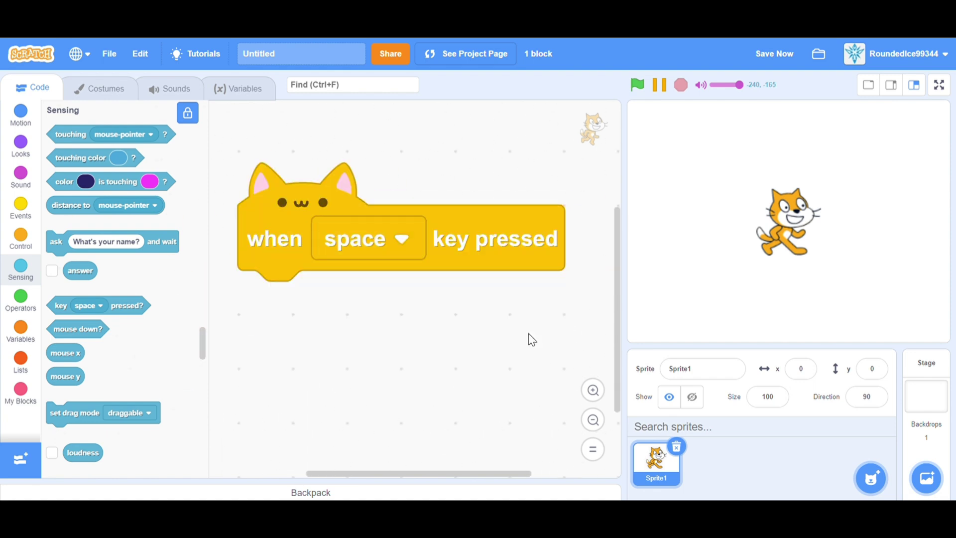
left_click_drag(528, 340, 526, 321)
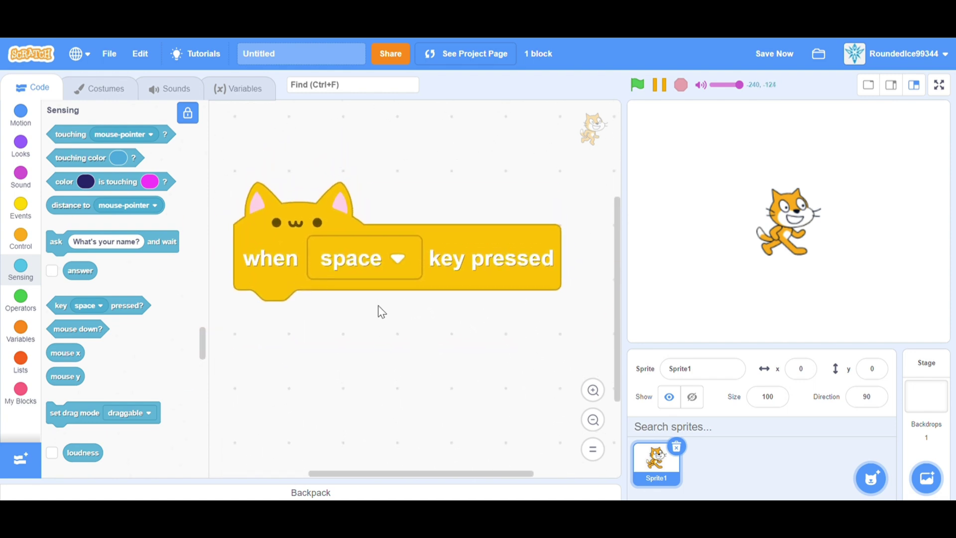
scroll(438, 356, "down", 2)
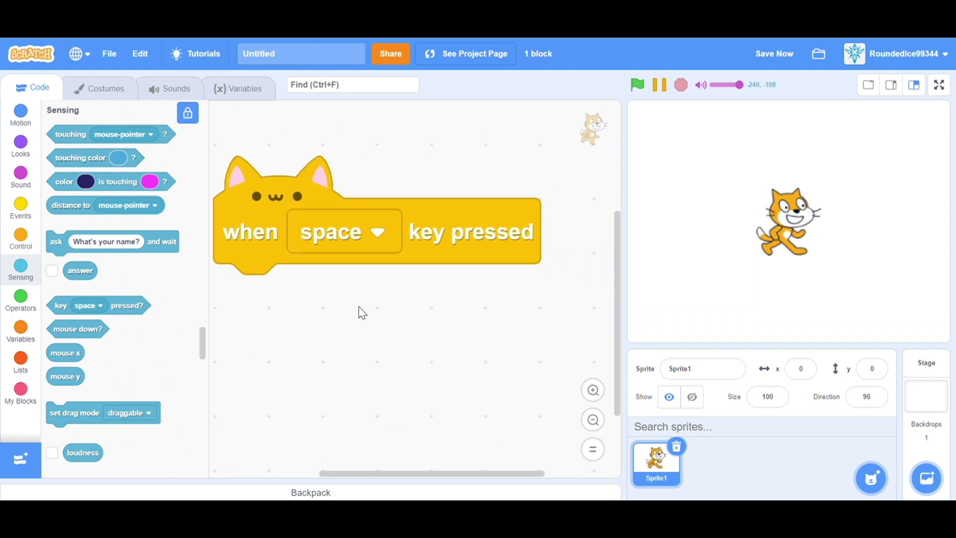
scroll(358, 313, "up", 2)
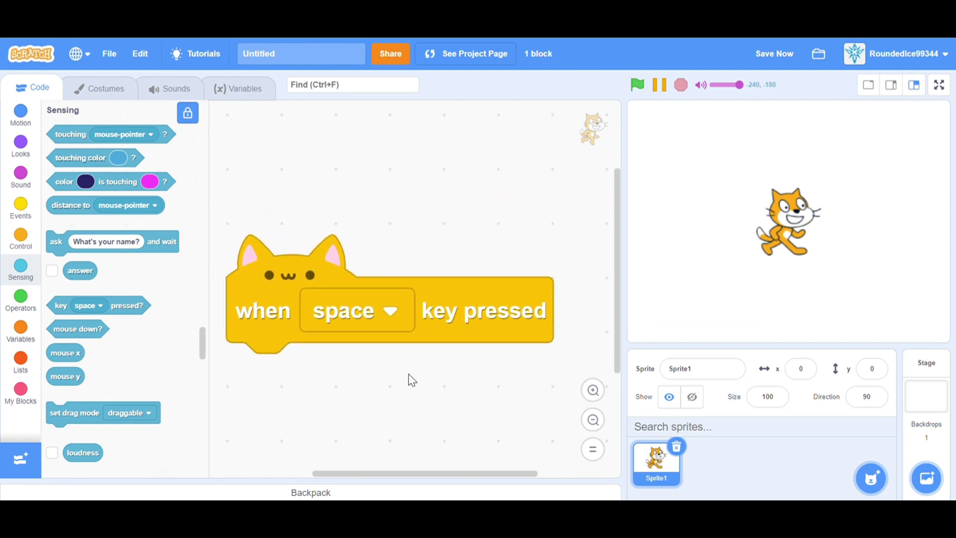
scroll(409, 373, "left", 3)
scroll(544, 285, "down", 1)
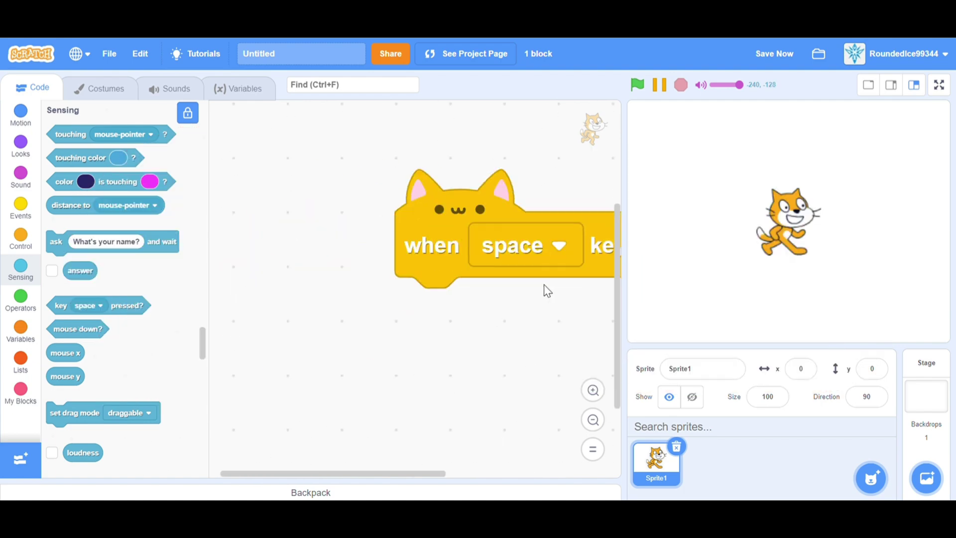
scroll(544, 284, "down", 2)
scroll(449, 286, "right", 3)
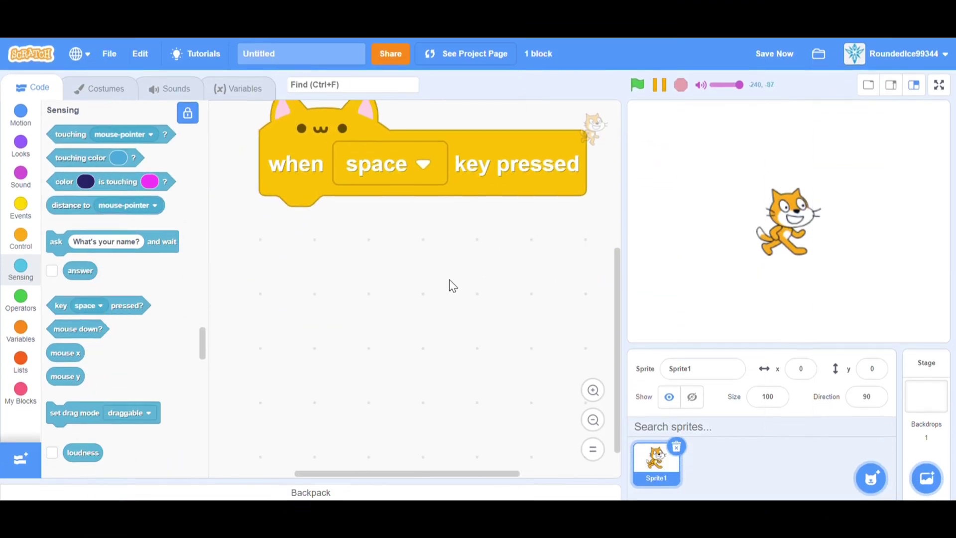
scroll(449, 286, "up", 2)
scroll(426, 361, "left", 1)
scroll(434, 207, "left", 1)
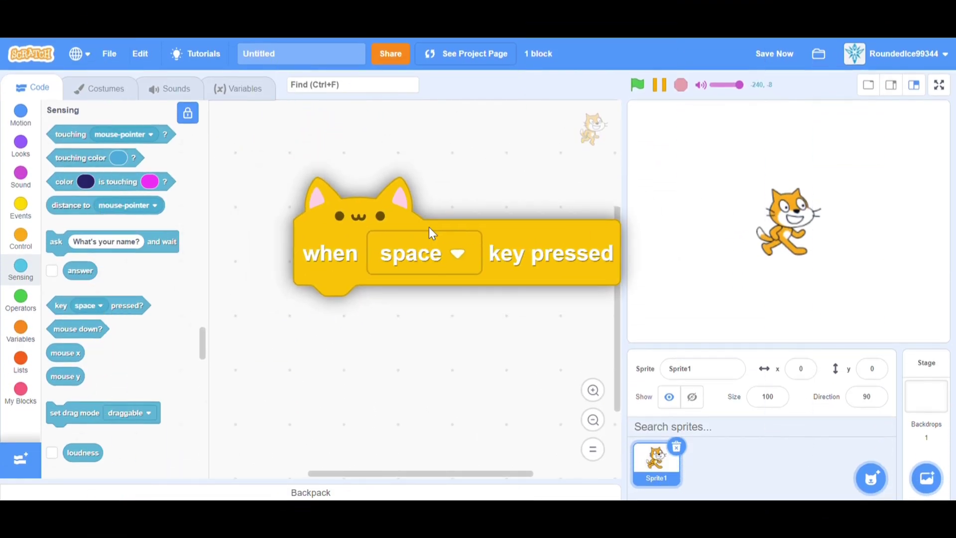
scroll(429, 227, "right", 2)
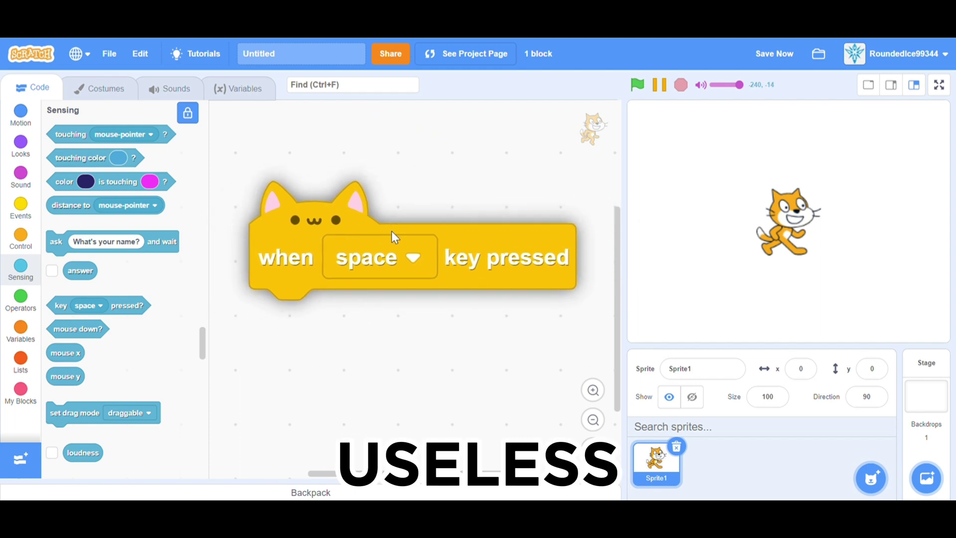
scroll(392, 231, "down", 1)
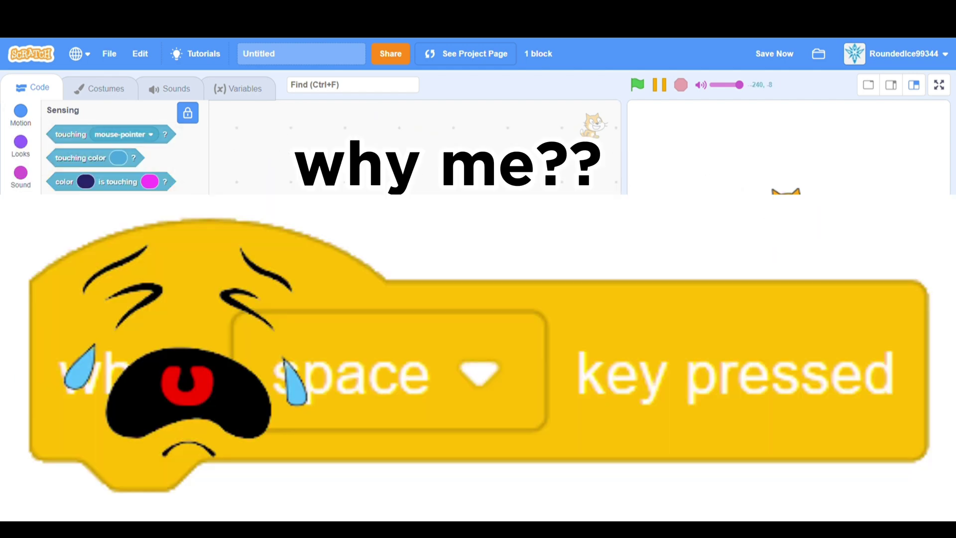
left_click_drag(370, 255, 113, 225)
- Erase the entire cat drawing in the Costumes editor, then go back to the code
left_click(119, 92)
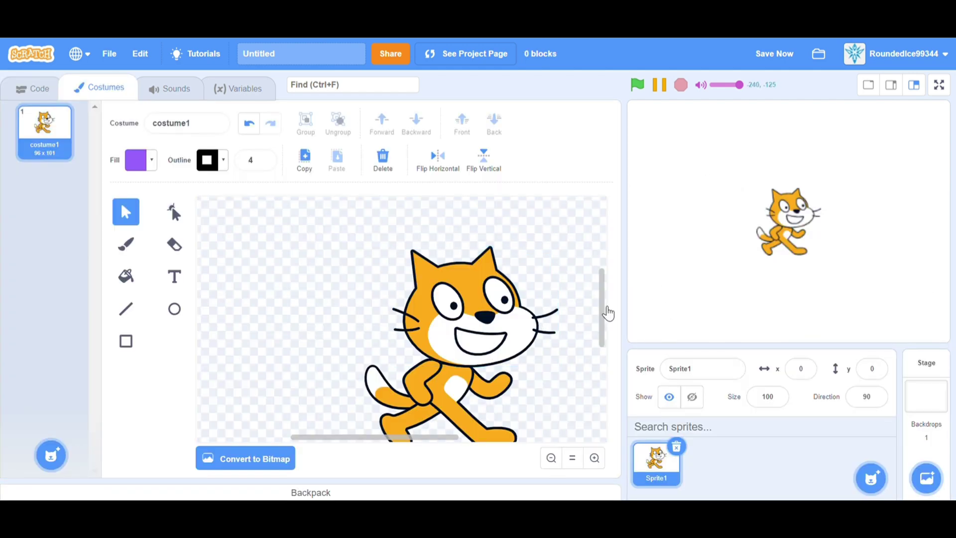
left_click_drag(607, 312, 609, 324)
left_click_drag(338, 241, 568, 434)
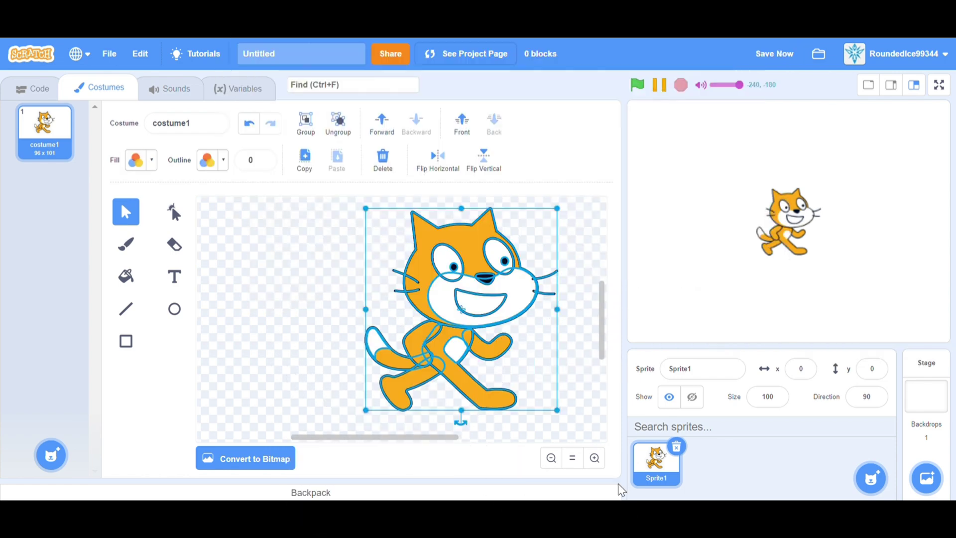
key("Delete")
left_click(28, 89)
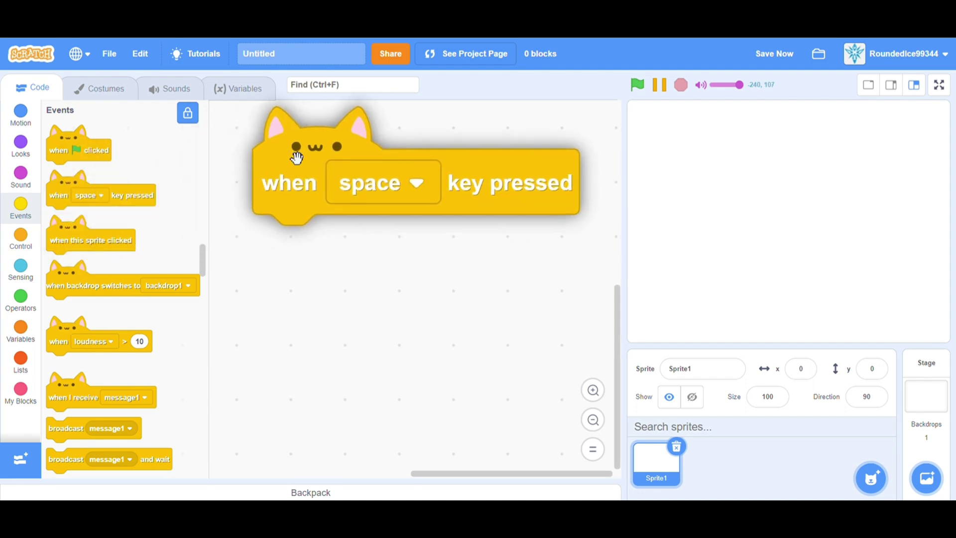
- Place a when space key pressed block, then a green-flag hat with a forever loop
left_click(593, 419)
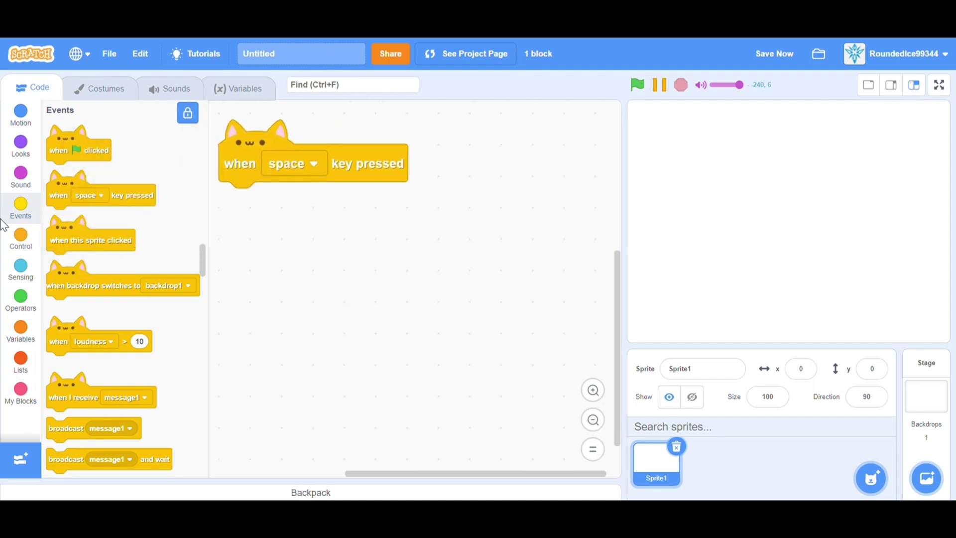
left_click(18, 244)
left_click(20, 208)
left_click_drag(58, 150, 238, 288)
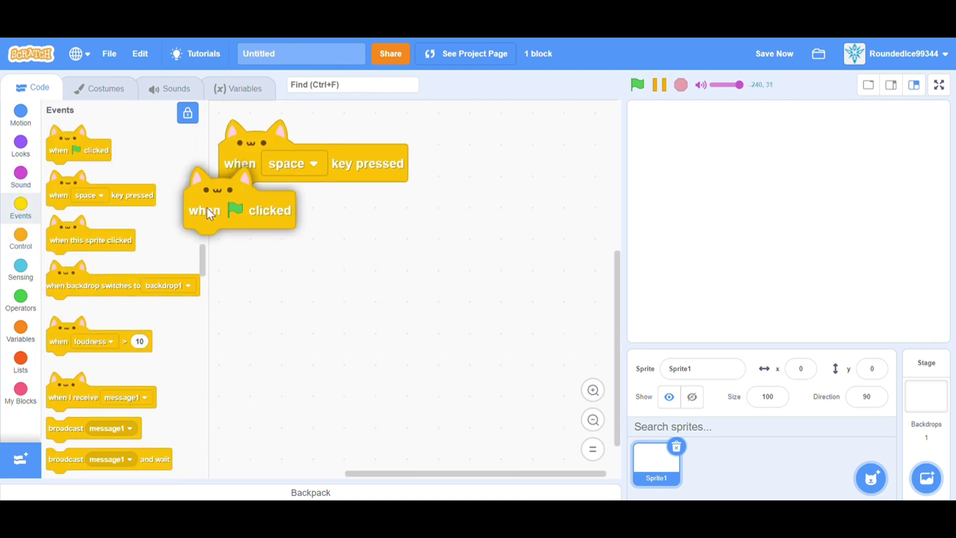
left_click(20, 239)
left_click_drag(110, 263, 333, 375)
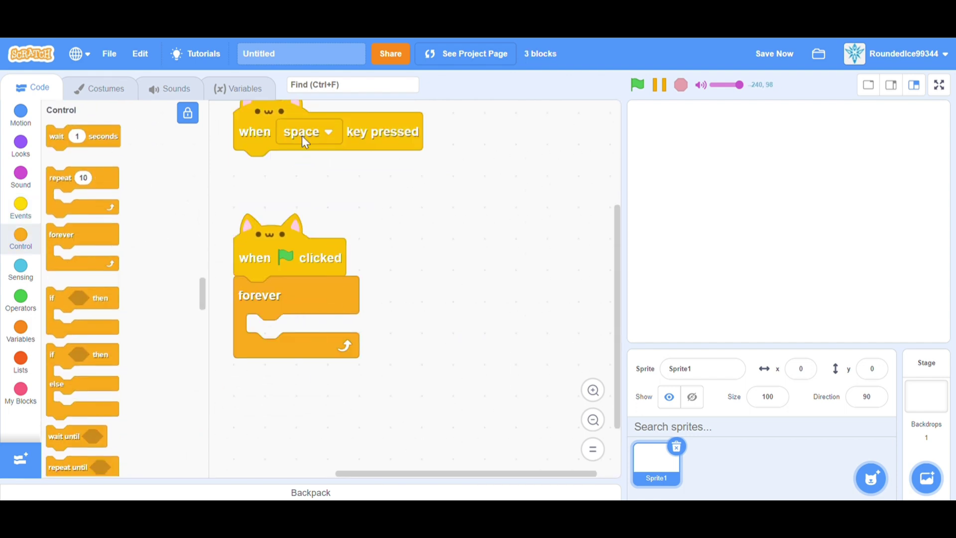
- Lower the space-key block, discard a stray broadcast block, and nest an if-then inside forever
left_click_drag(311, 143, 333, 156)
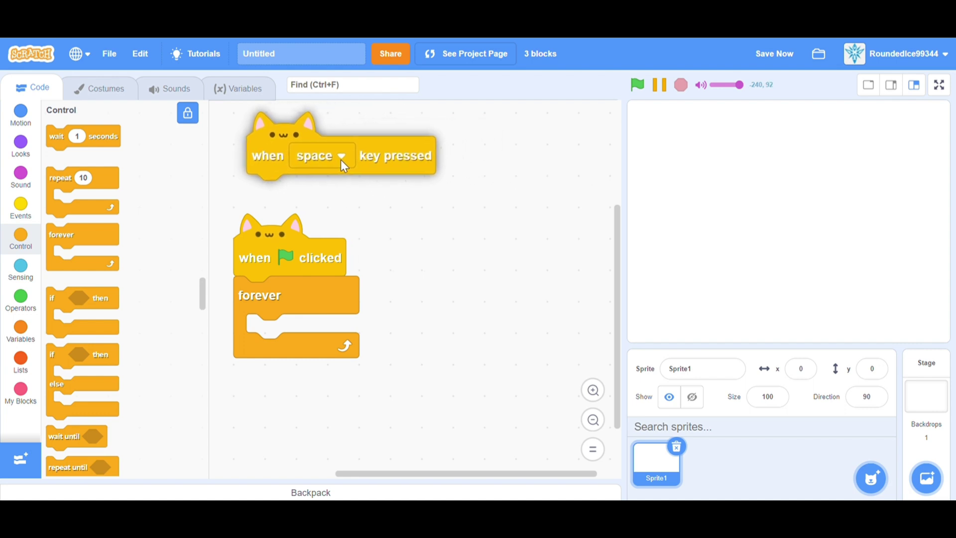
left_click(21, 208)
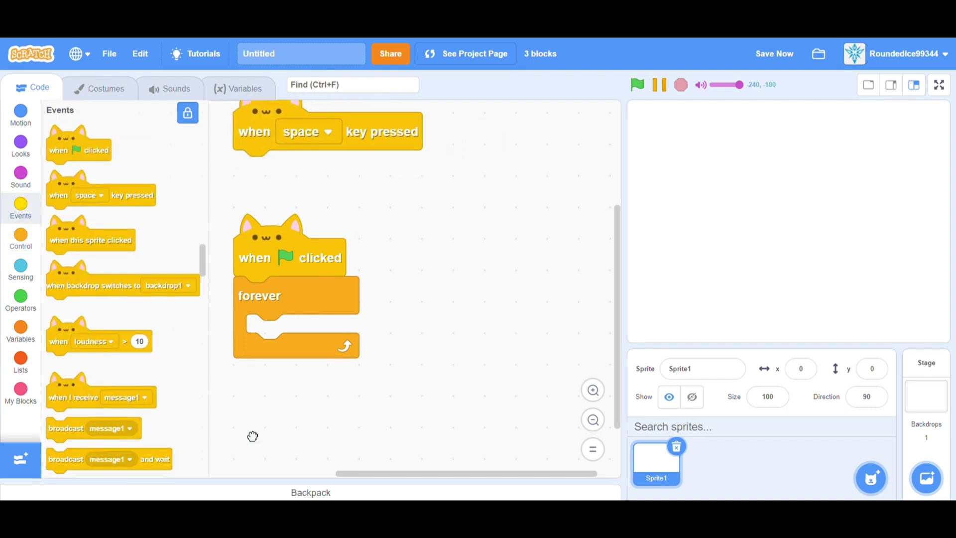
left_click_drag(253, 436, 119, 377)
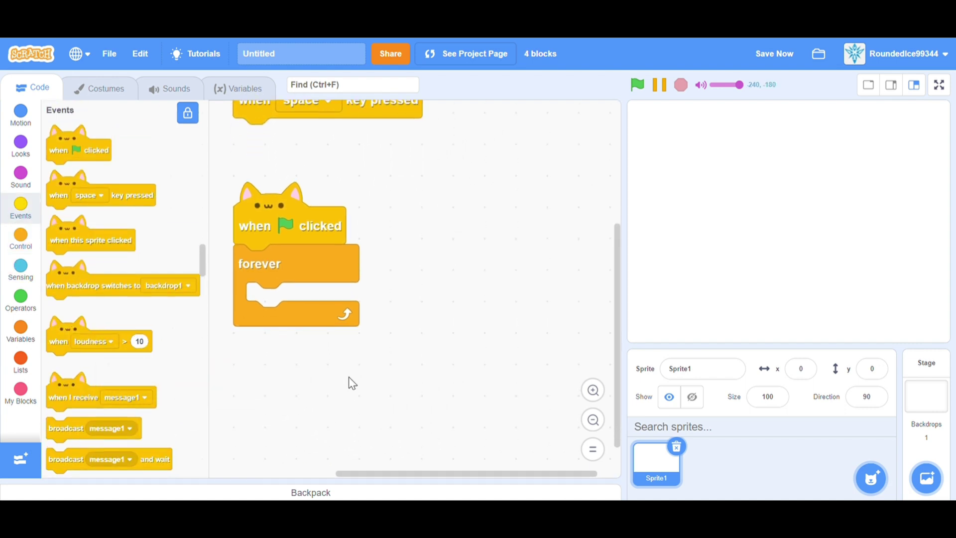
left_click(21, 258)
mouse_move(78, 317)
left_mouse_down()
mouse_move(334, 364)
mouse_move(309, 344)
left_mouse_up()
scroll(336, 321, "down", 2)
- Put 'key space pressed?' into the if and a 'wait until' block inside it
left_click(21, 287)
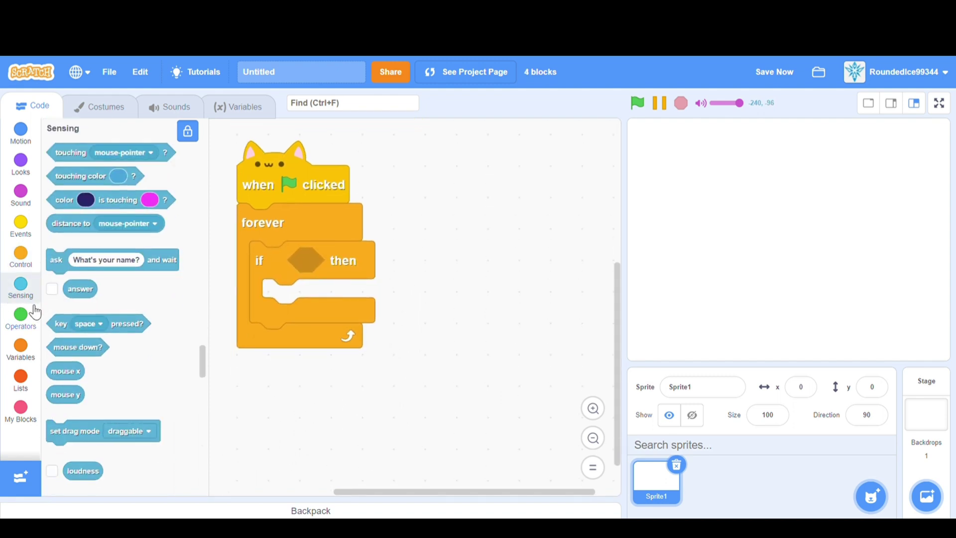
scroll(118, 321, "up", 1)
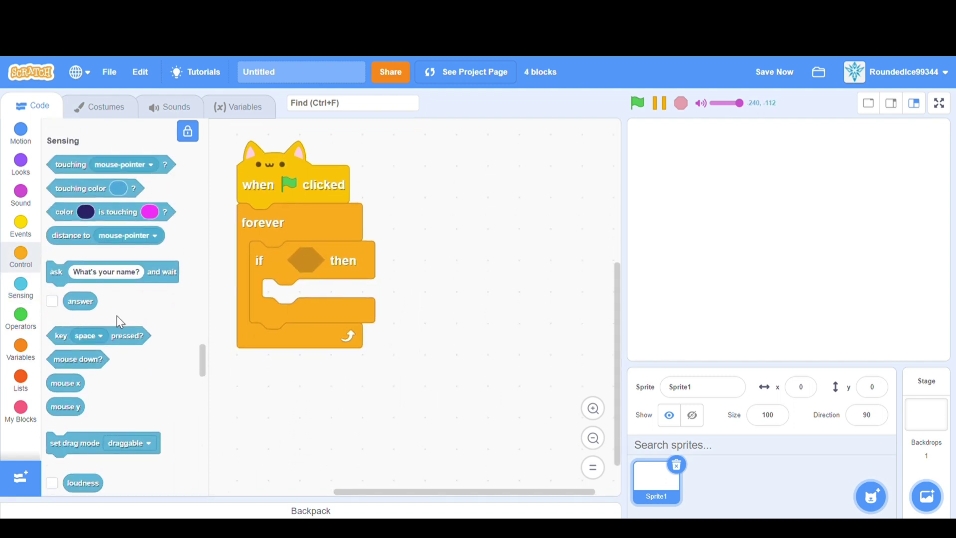
scroll(117, 322, "down", 1)
left_click_drag(146, 331, 364, 266)
left_click(21, 258)
scroll(117, 340, "down", 3)
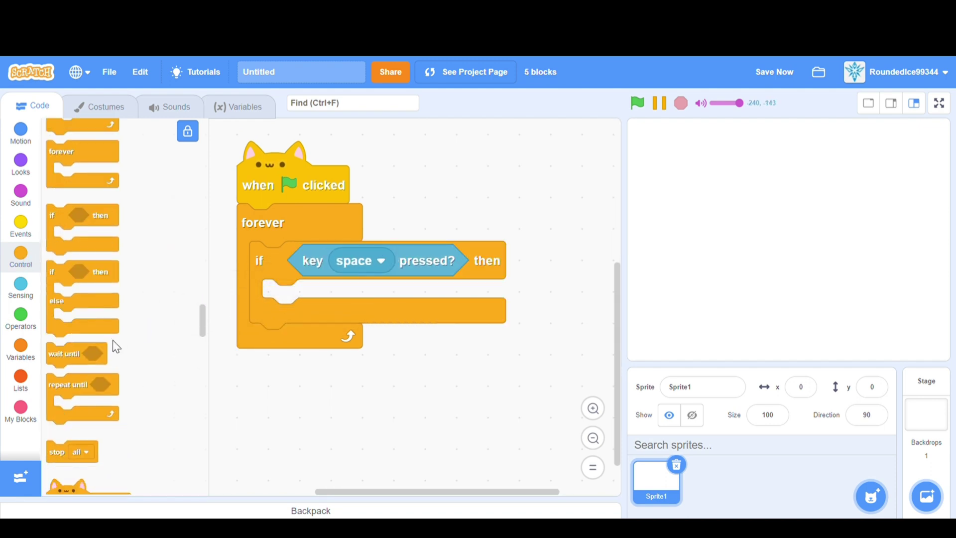
left_click_drag(105, 362, 348, 302)
- Fill 'wait until' with 'not' holding a duplicate of 'key space pressed?'
left_click(30, 322)
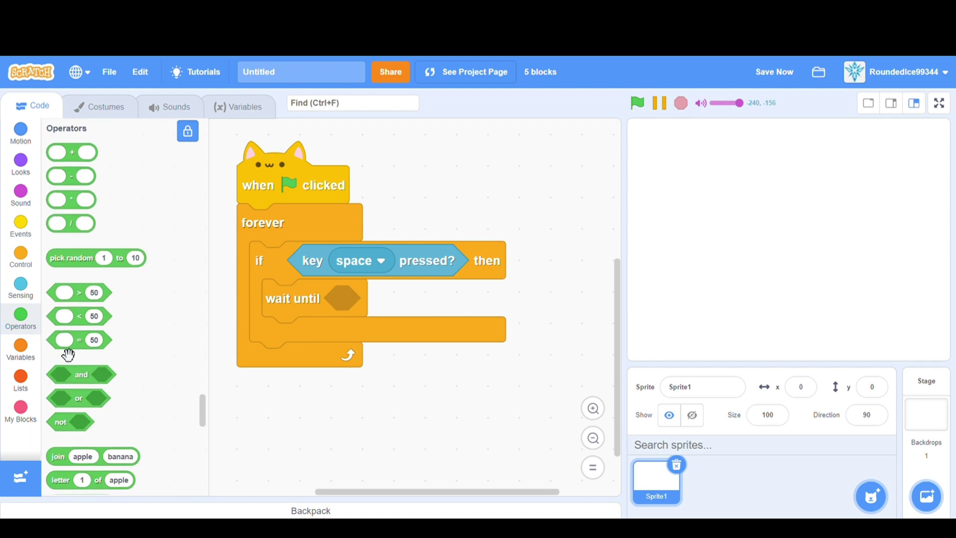
left_click_drag(72, 422, 352, 306)
right_click(383, 256)
left_click(418, 267)
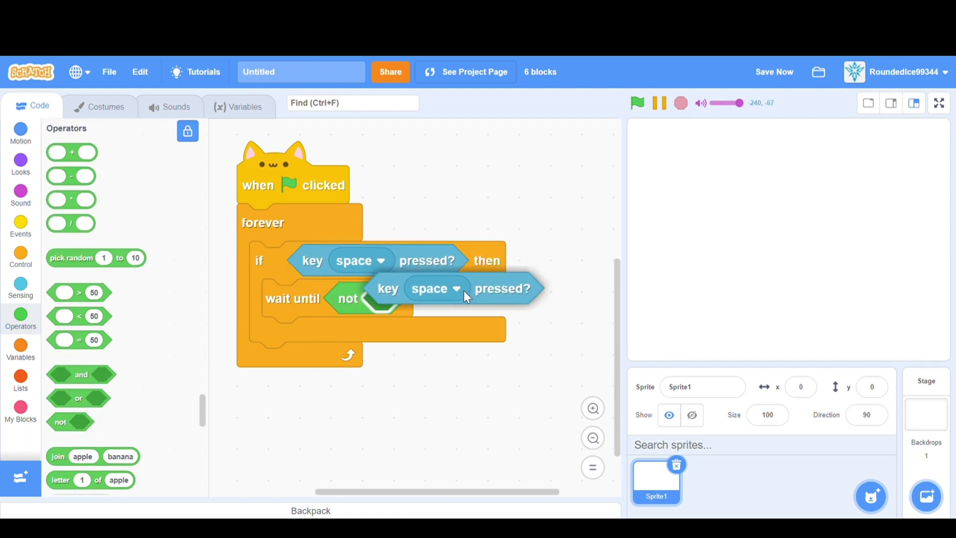
left_click(288, 301)
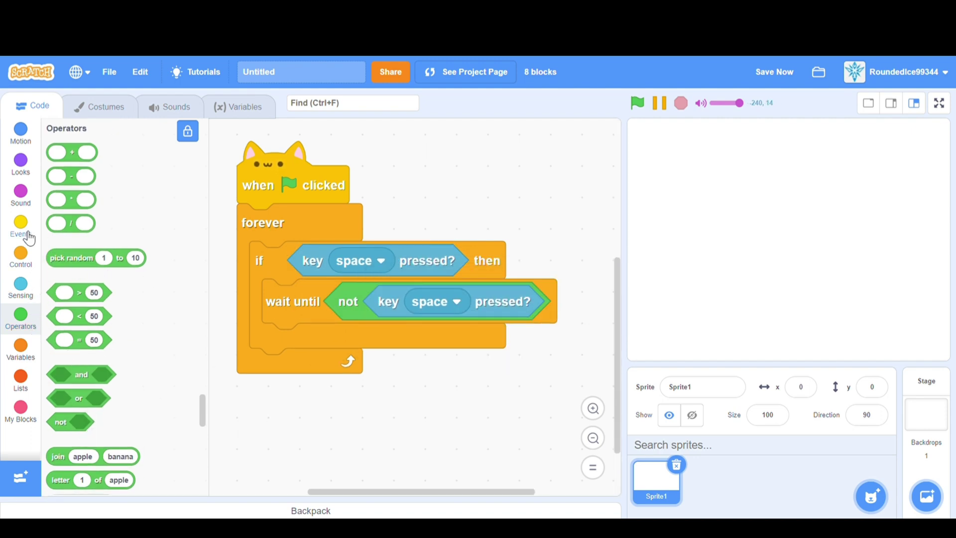
- Browse the Motion, Looks, Sound and Events block categories, ending on Sound
left_click(21, 134)
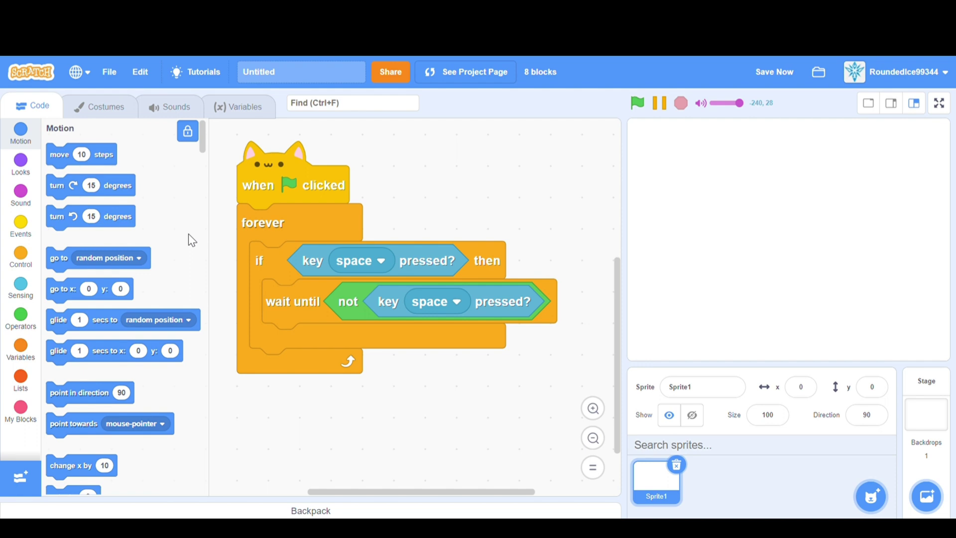
left_click(8, 176)
left_click(33, 206)
left_click(20, 224)
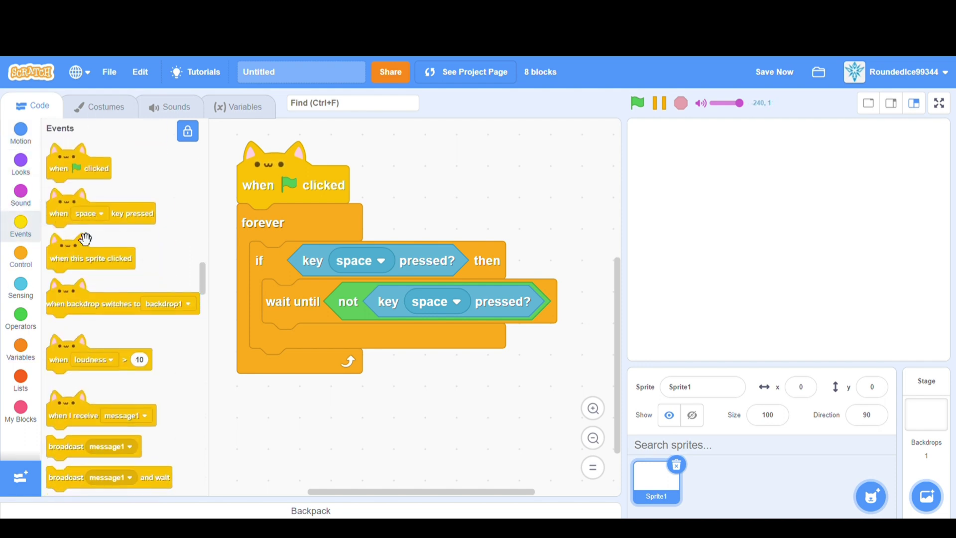
left_click(37, 207)
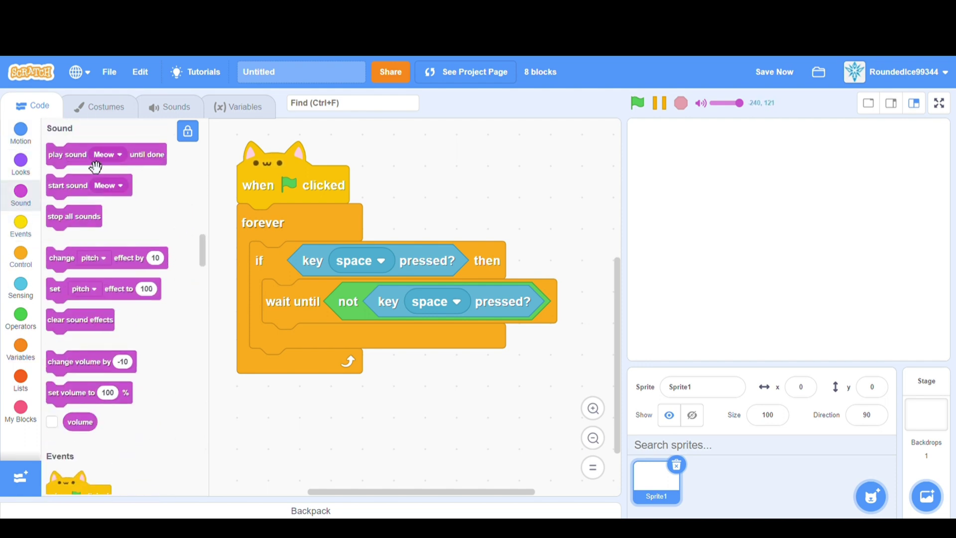
- Add 'start sound Meow' below 'wait until' and run the green-flag script
left_click_drag(87, 190, 305, 336)
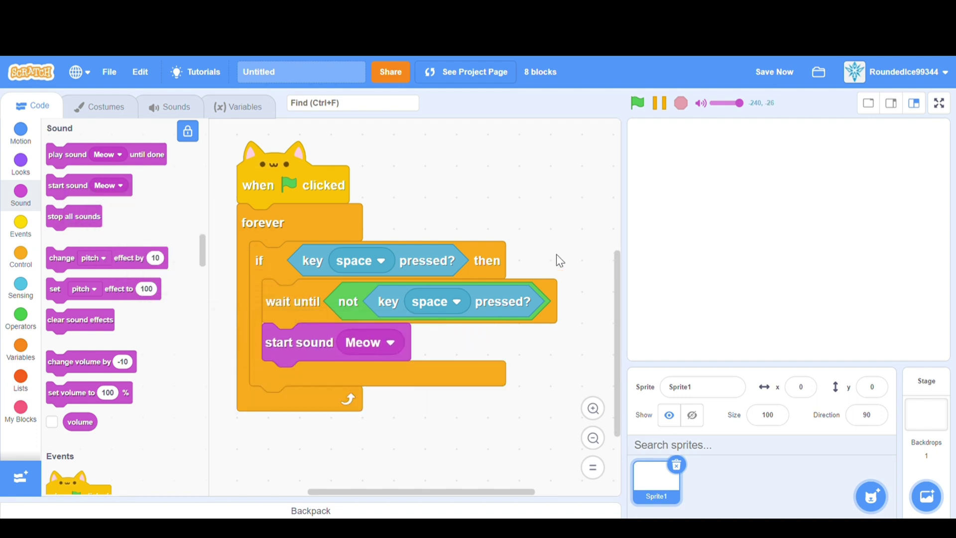
left_click(637, 104)
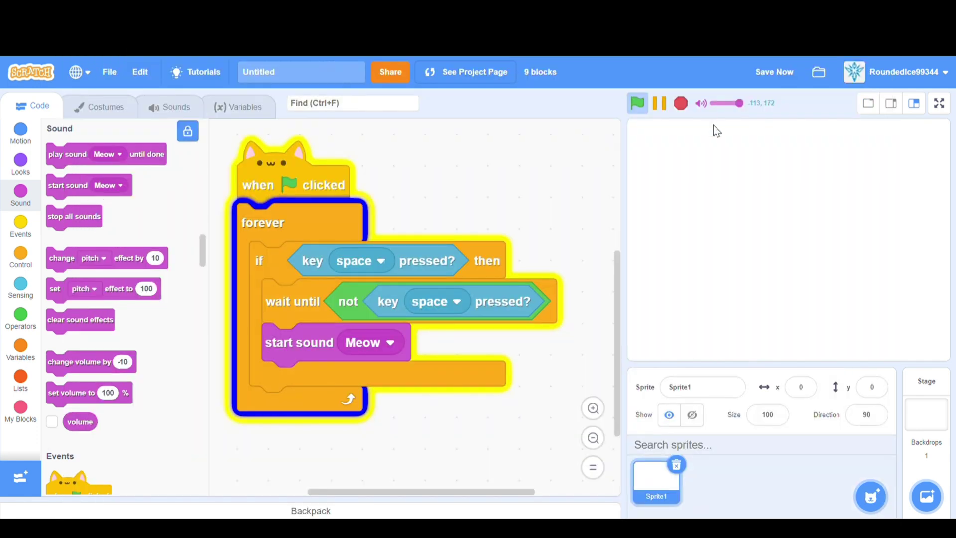
- Move 'start sound Meow' under the space-key hat, rerun the project, and test with two space presses
left_click(681, 103)
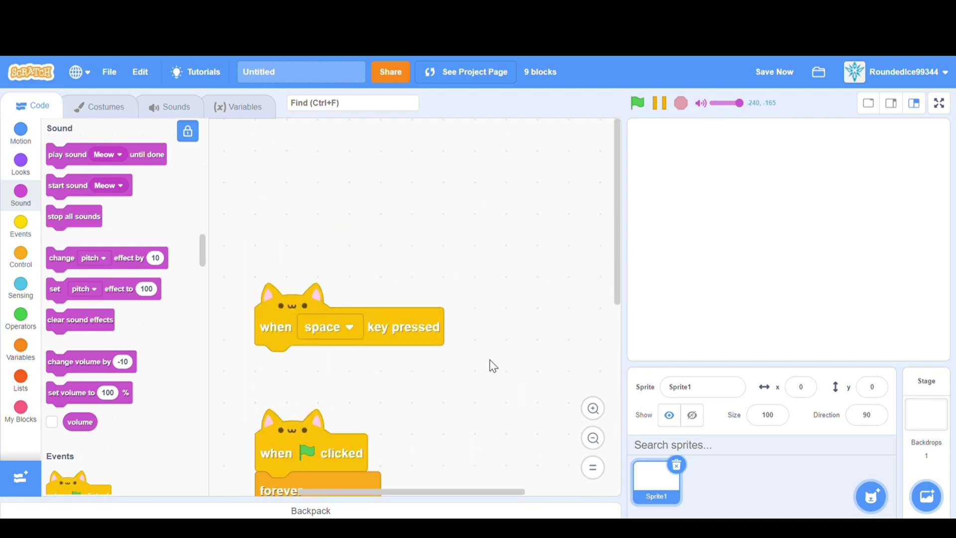
scroll(489, 366, "down", 3)
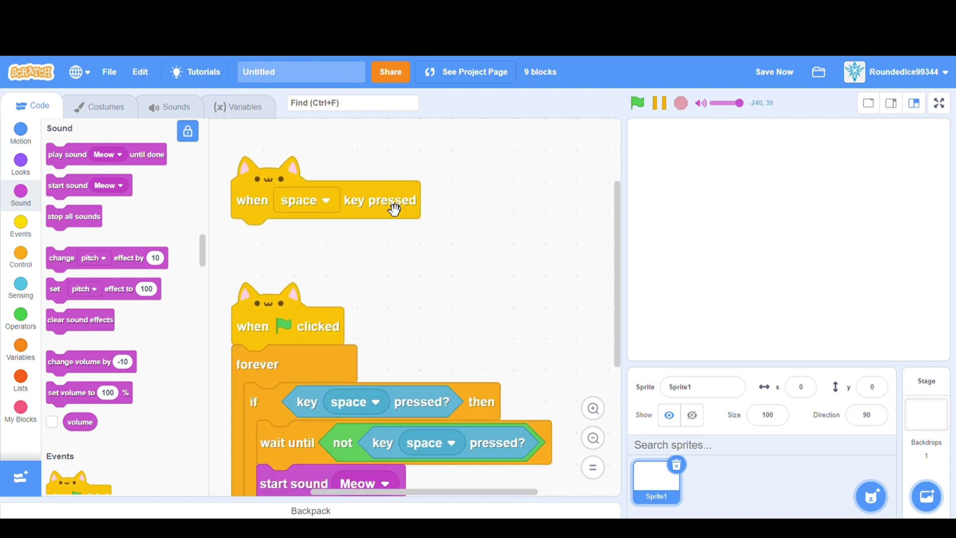
mouse_move(393, 204)
left_mouse_down()
mouse_move(357, 171)
mouse_move(362, 156)
left_mouse_up()
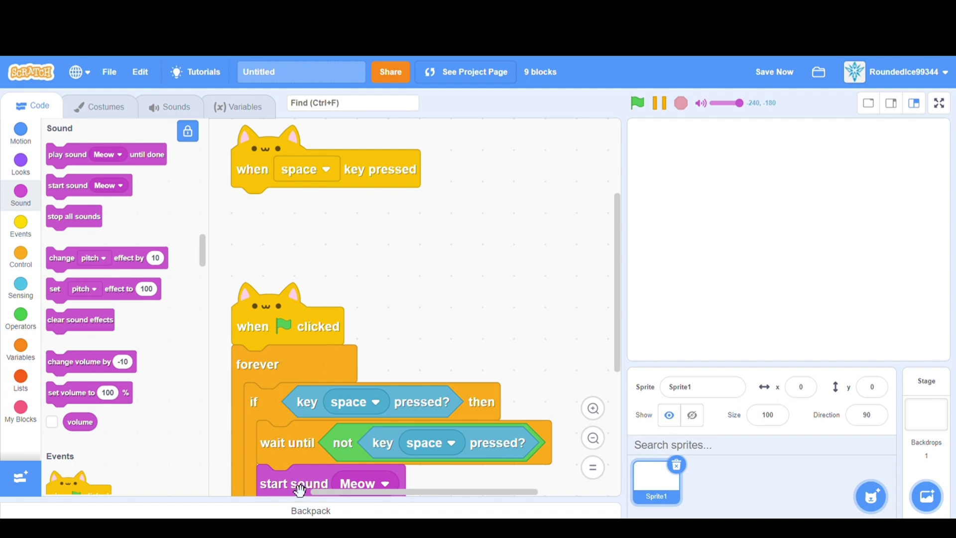
left_click_drag(295, 484, 268, 209)
left_click(637, 104)
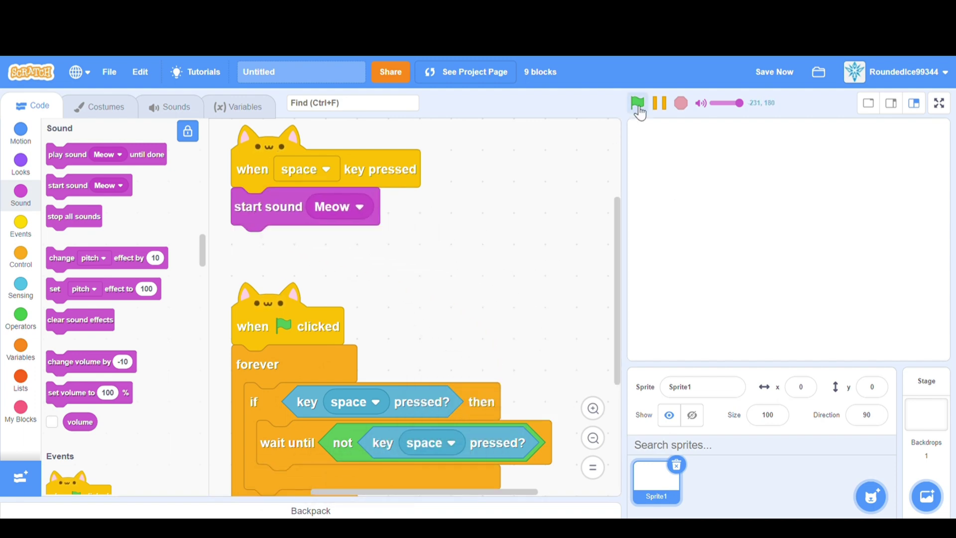
key("space")
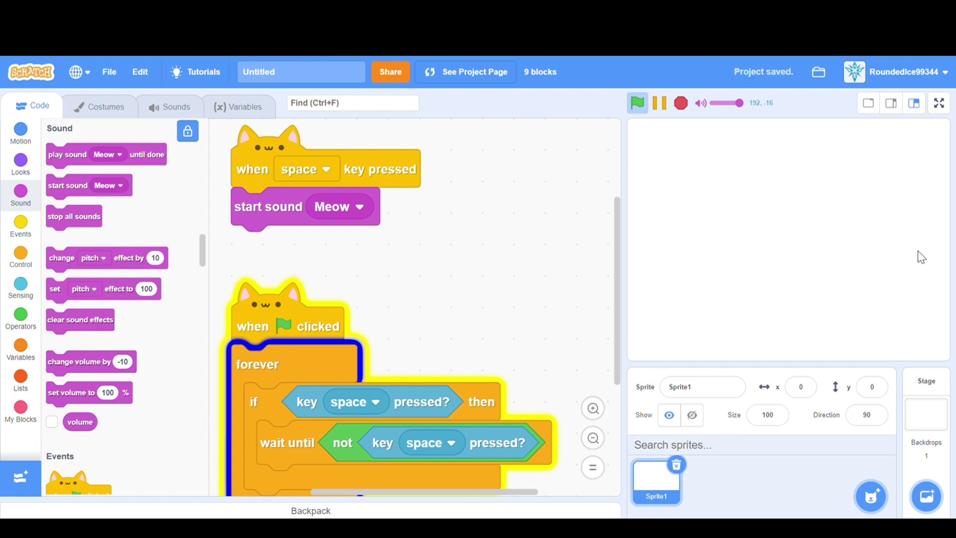
key("space")
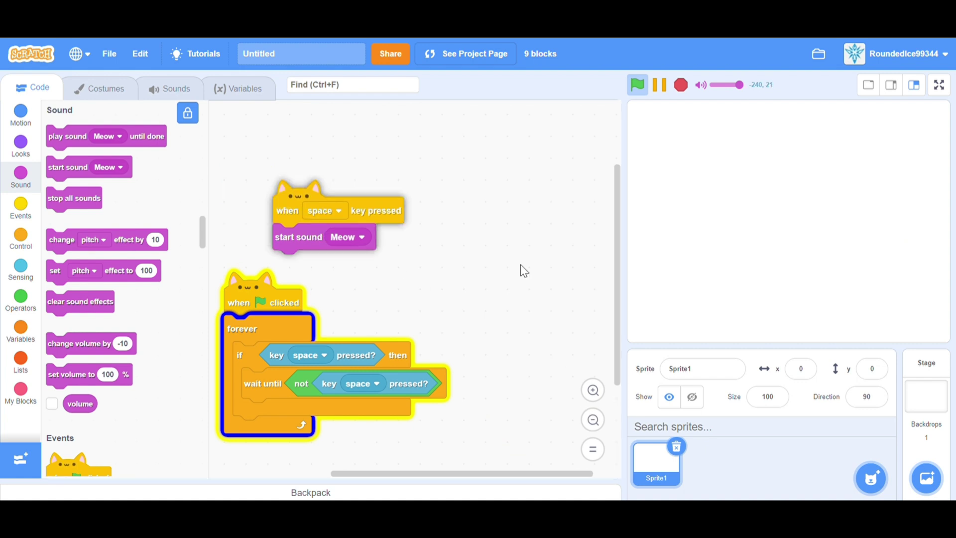
- Delete the when space key pressed script and snap 'start sound Meow' back below 'wait until'
left_click_drag(241, 193, 128, 224)
mouse_move(68, 166)
left_mouse_down()
mouse_move(307, 462)
mouse_move(276, 410)
left_mouse_up()
left_click(592, 389)
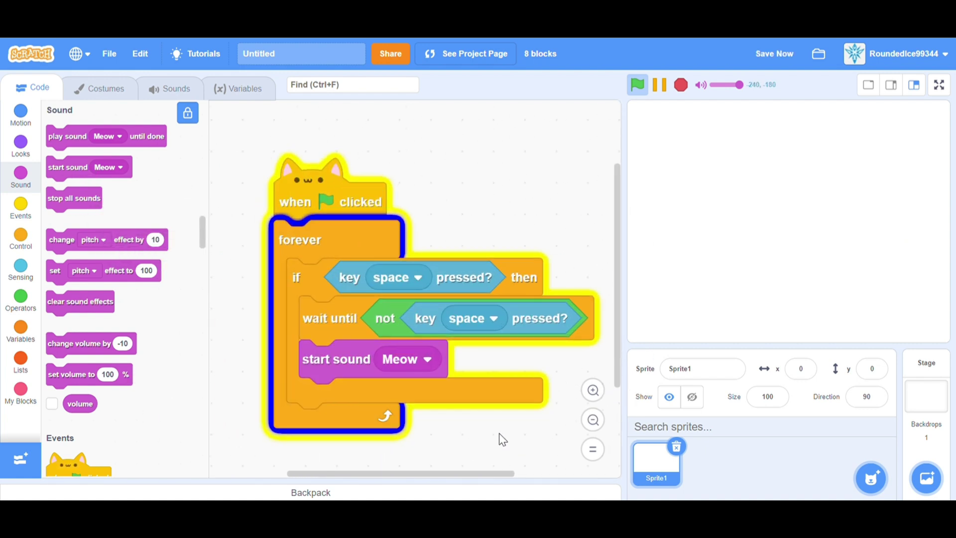
scroll(500, 439, "down", 3)
scroll(481, 401, "up", 1)
scroll(505, 435, "right", 1)
scroll(453, 456, "up", 1)
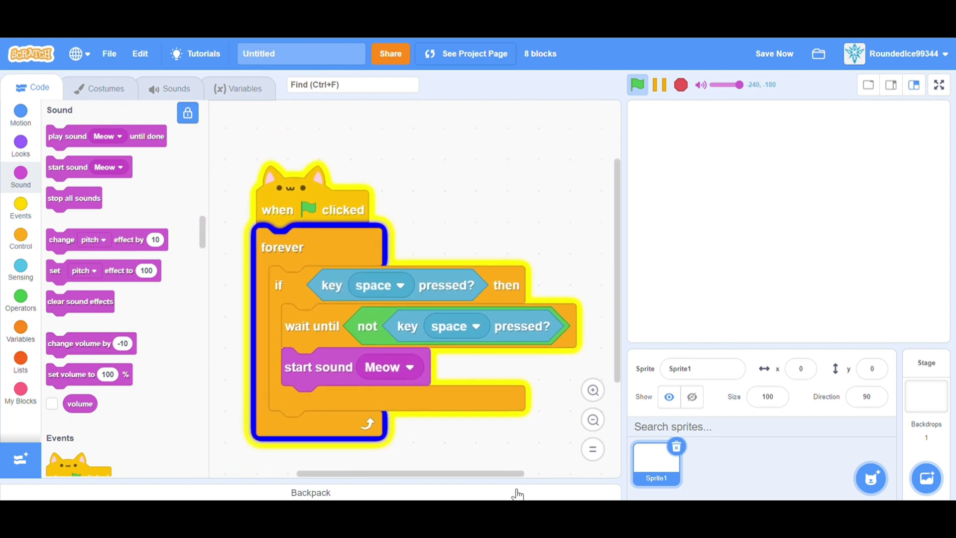
scroll(507, 448, "up", 1)
left_click(21, 206)
mouse_move(76, 185)
left_mouse_down()
mouse_move(339, 141)
mouse_move(98, 235)
left_mouse_up()
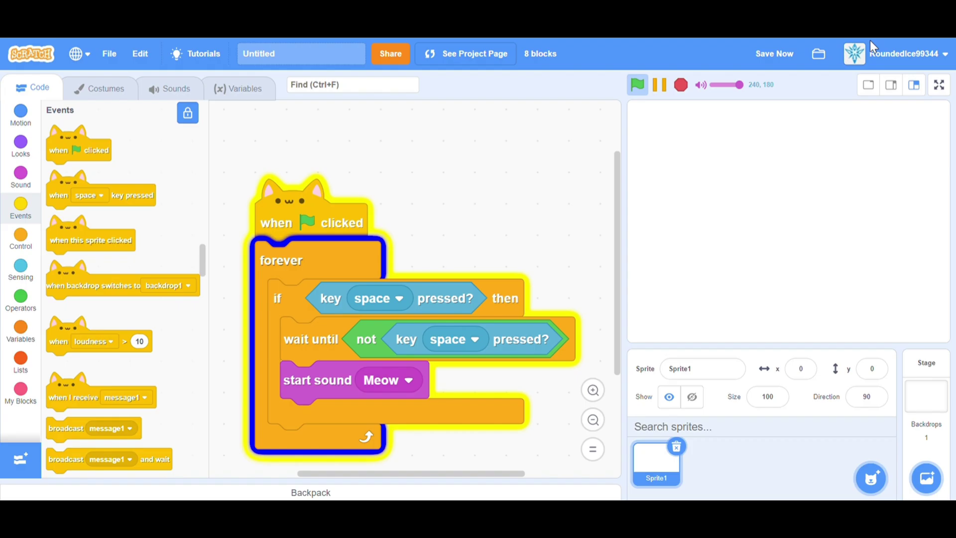